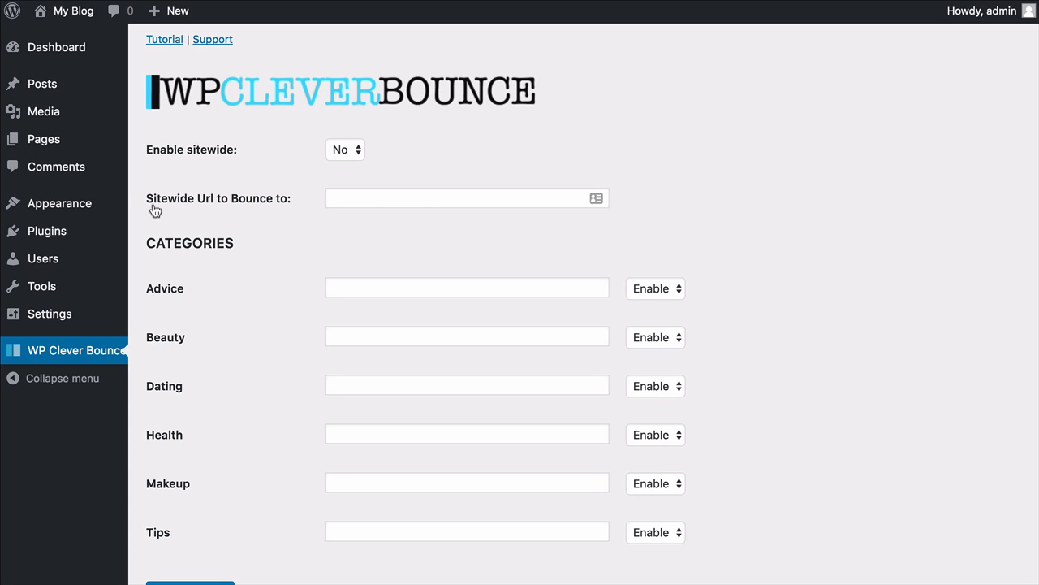
# Paste the copied Amazon Revlon lipstick link as the sitewide bounce URL and save the settings
pyautogui.click(373, 198)
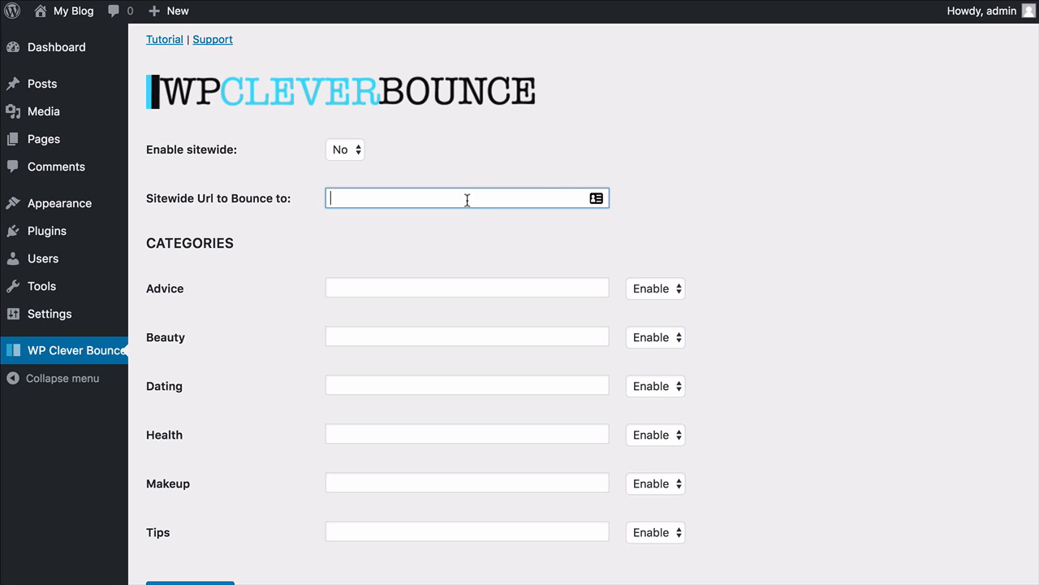
pyautogui.press('super+v')
pyautogui.moveTo(464, 201); pyautogui.dragTo(228, 207)
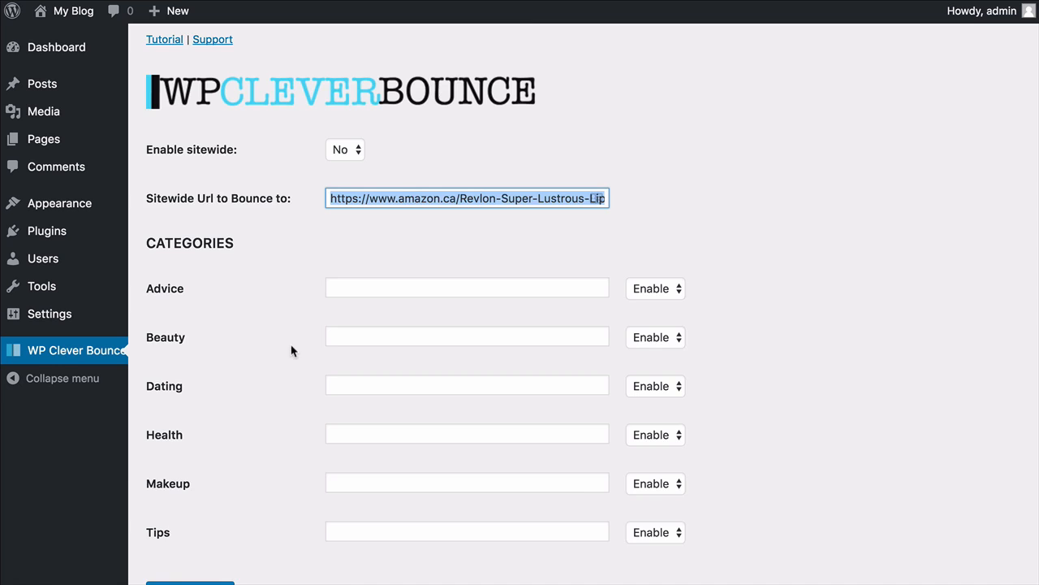
pyautogui.scroll(-2, 235, 452)
pyautogui.click(217, 513)
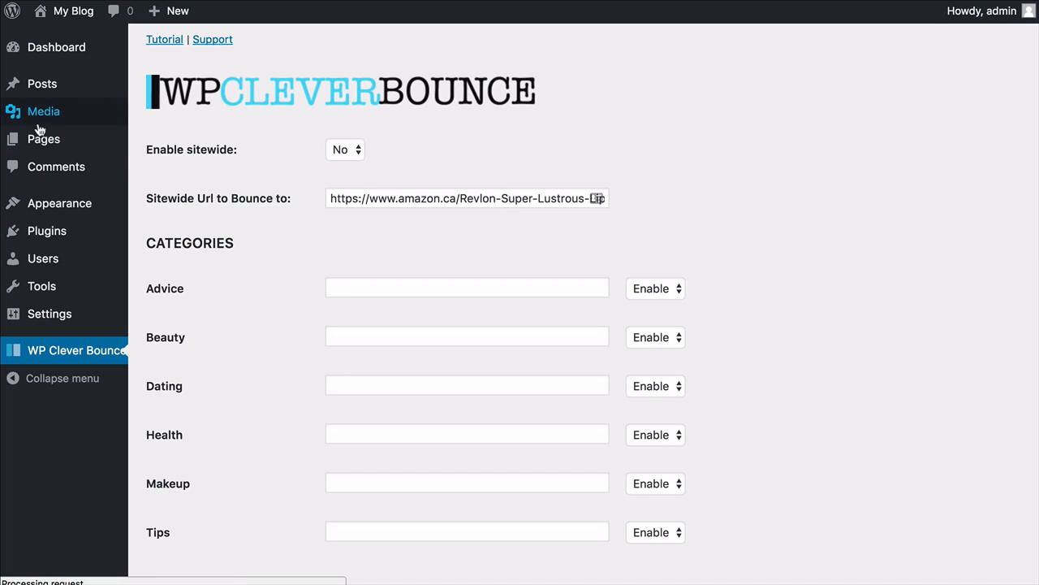
# Clear the sitewide bounce URL, leaving the sitewide option at No, and start editing the Advice category's URL
pyautogui.tripleClick(401, 203)
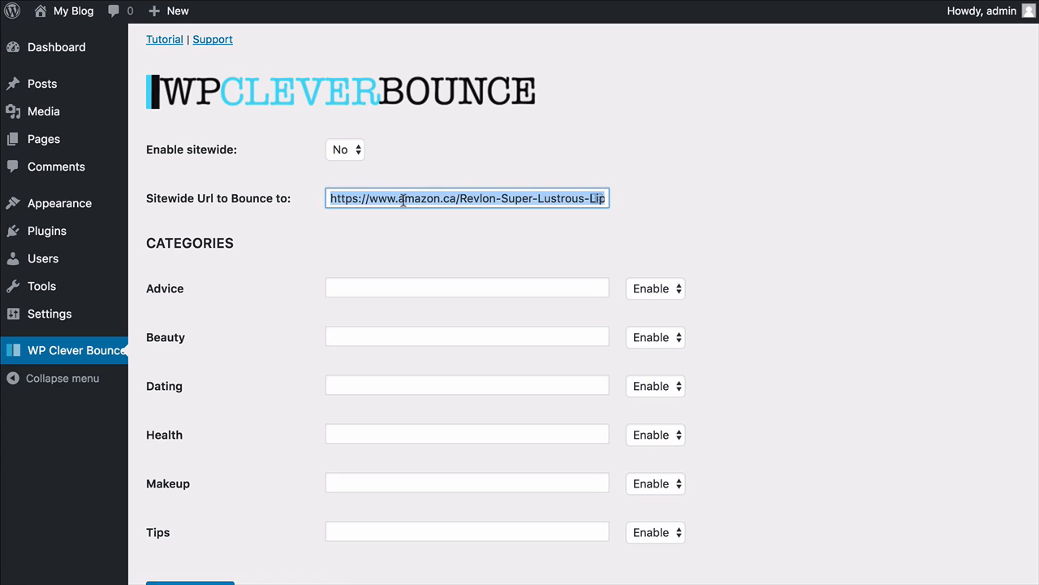
pyautogui.click(348, 149)
pyautogui.click(413, 197)
pyautogui.tripleClick(413, 197)
pyautogui.press('BackSpace')
pyautogui.click(424, 288)
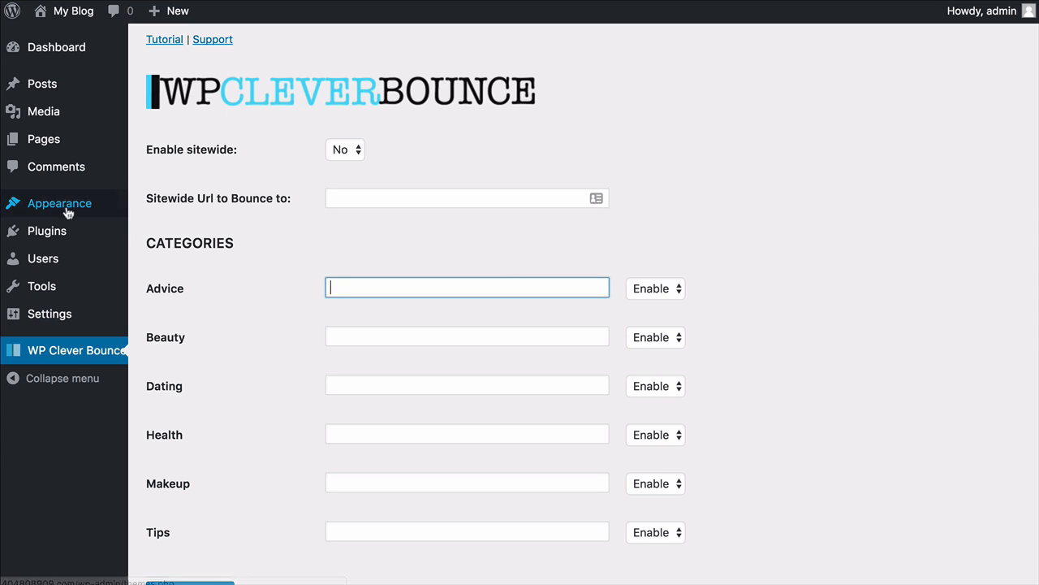
# Open the list of post categories to see which ones the plugin can redirect
pyautogui.moveTo(19, 210)
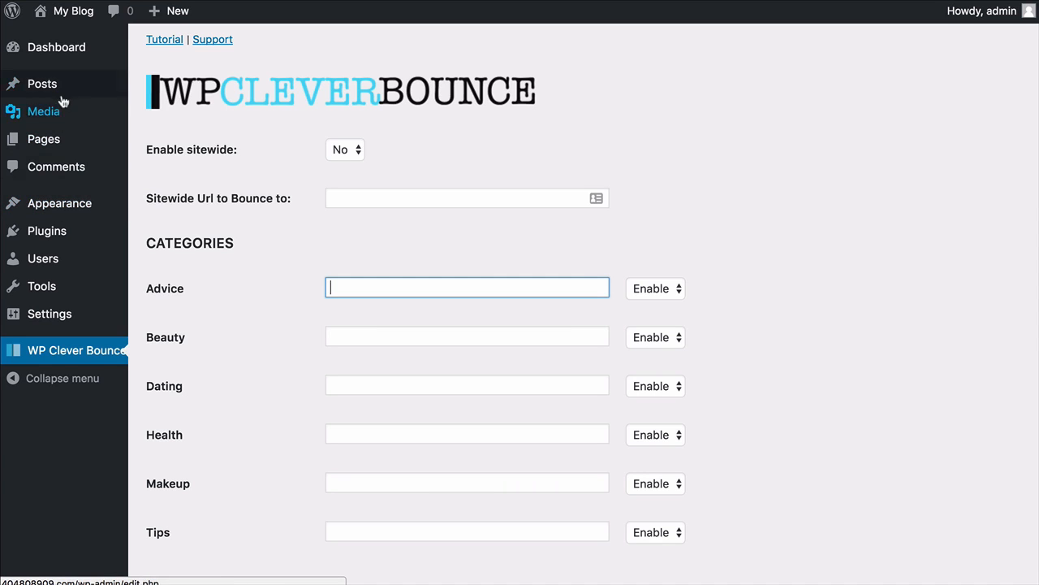
pyautogui.moveTo(62, 92)
pyautogui.click(162, 138)
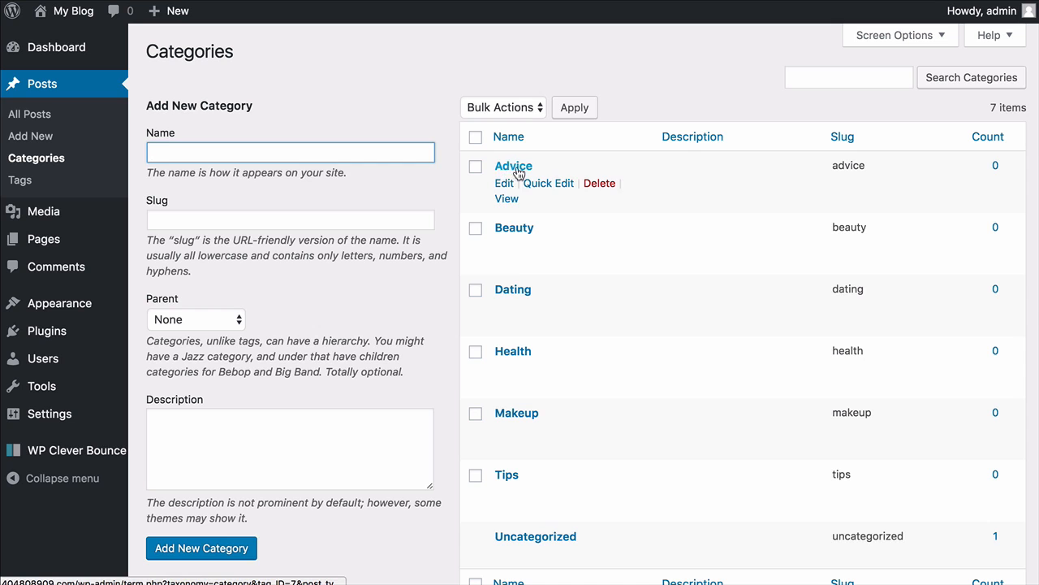
# Return to the WP Clever Bounce settings and clear the saved sitewide bounce URL
pyautogui.click(58, 449)
pyautogui.click(368, 284)
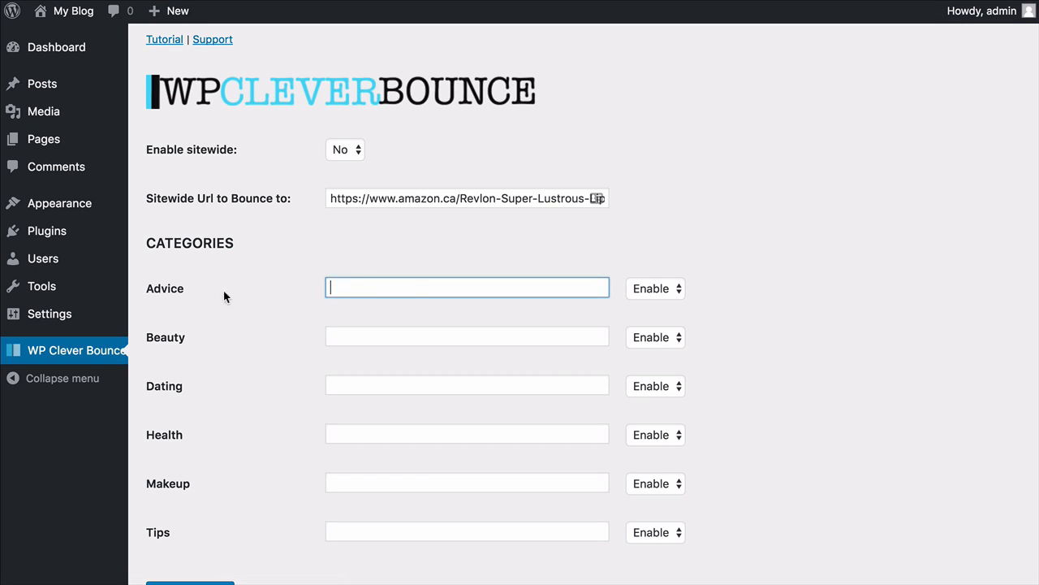
pyautogui.doubleClick(384, 199)
pyautogui.tripleClick(386, 199)
pyautogui.press('BackSpace')
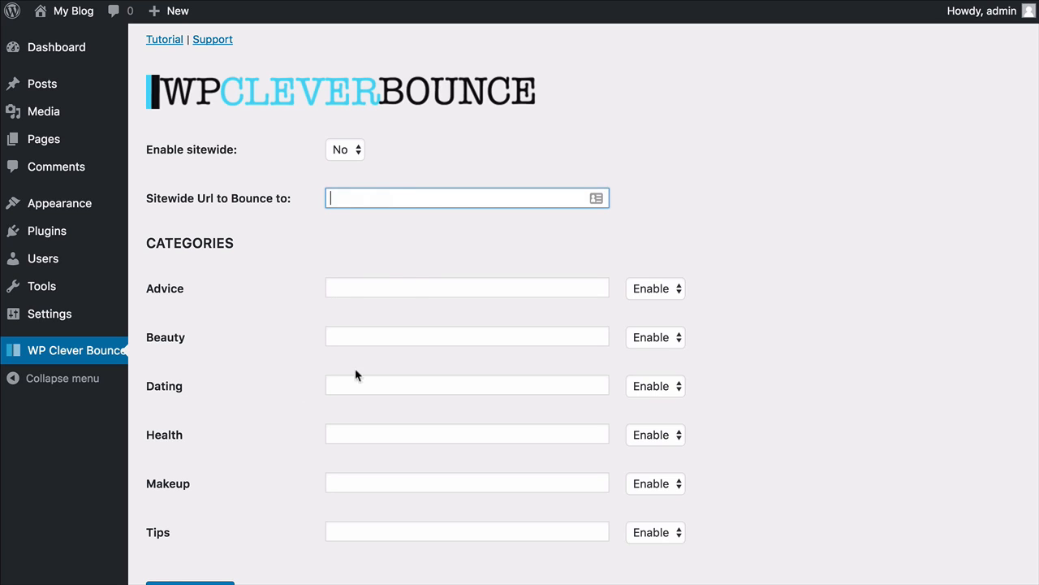
# Paste the copied Amazon link as the Beauty category's bounce URL and save the settings
pyautogui.click(398, 339)
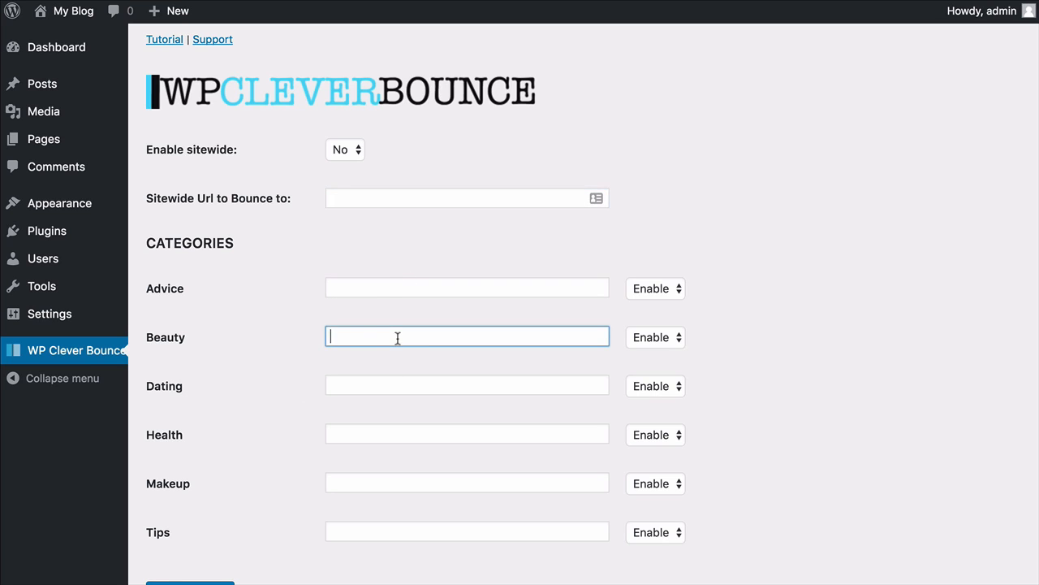
pyautogui.press('super+v')
pyautogui.moveTo(389, 337); pyautogui.dragTo(181, 344)
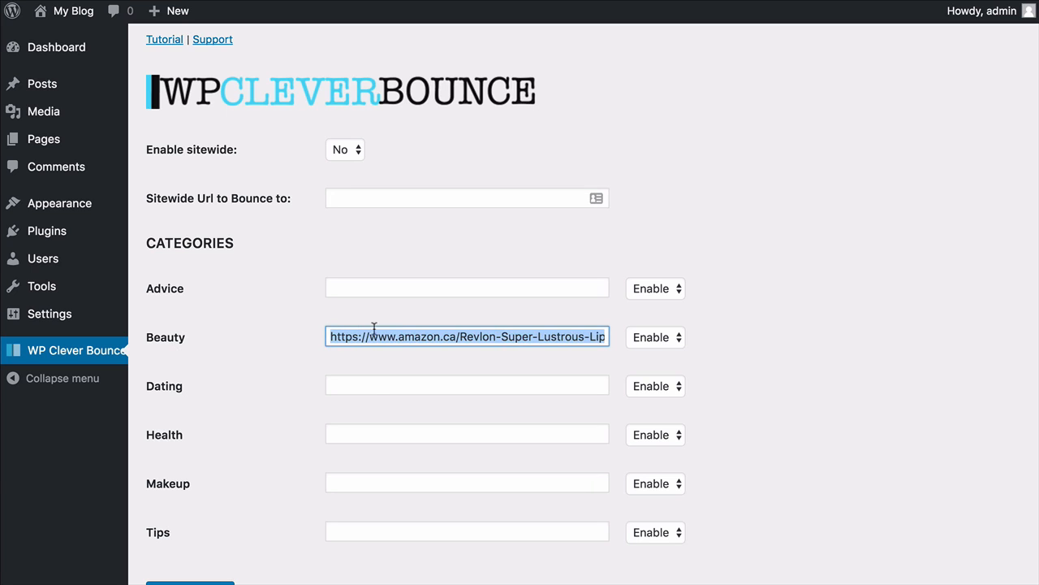
pyautogui.scroll(-1, 233, 513)
pyautogui.click(203, 549)
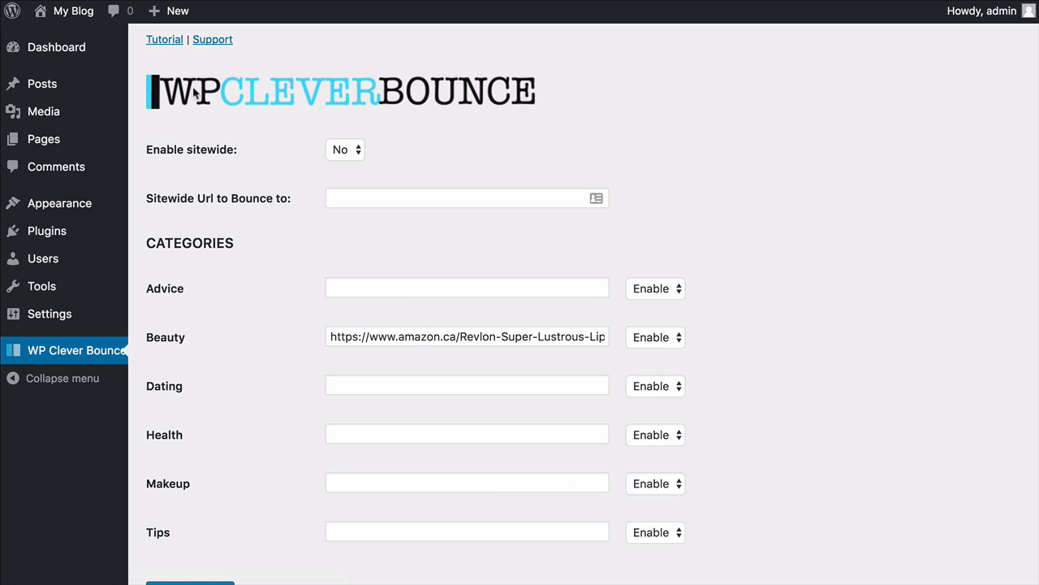
pyautogui.moveTo(77, 96)
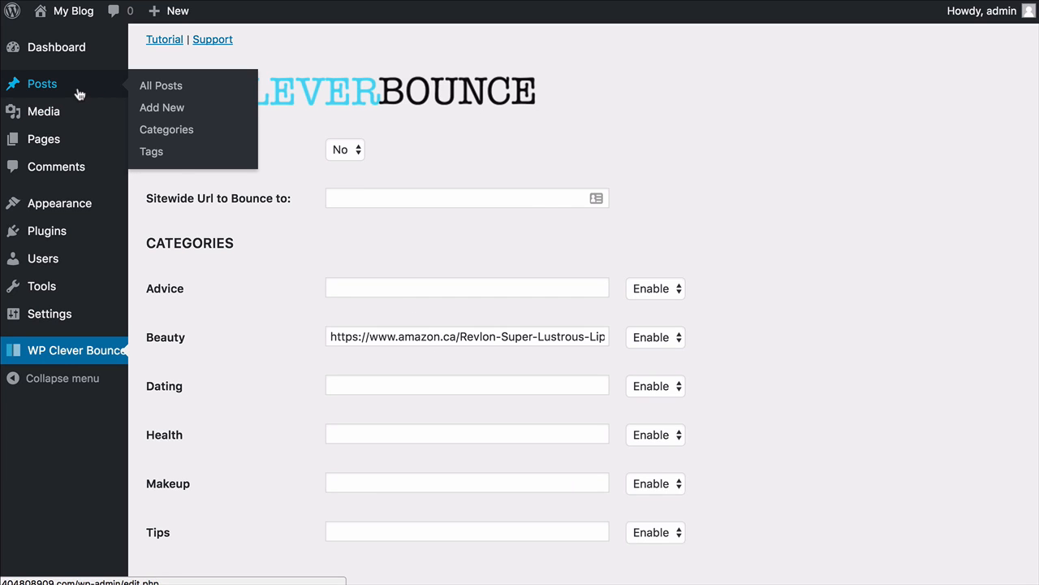
pyautogui.click(79, 94)
pyautogui.click(234, 166)
pyautogui.scroll(-5, 847, 358)
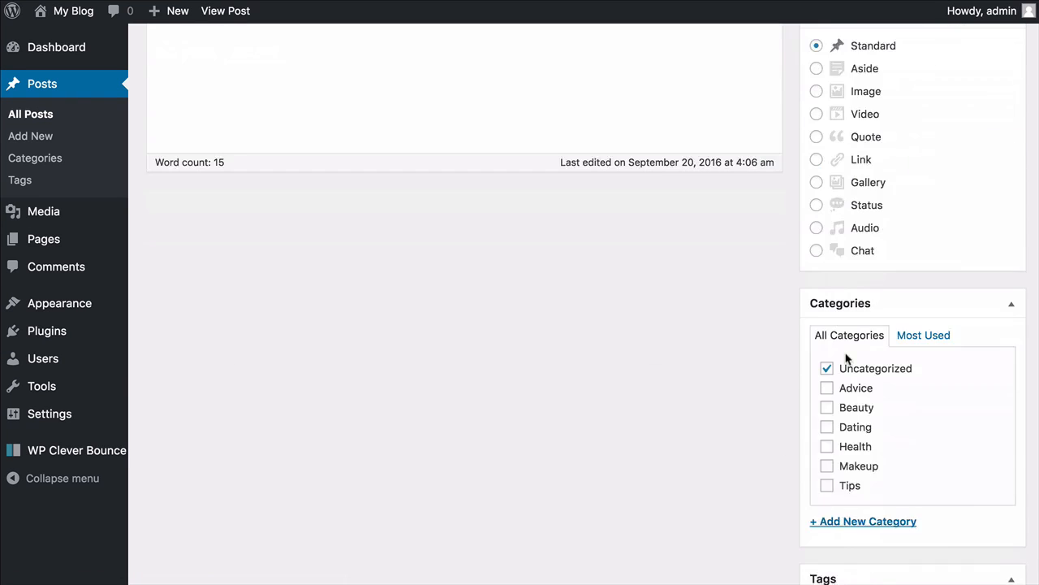
pyautogui.scroll(-10, 847, 357)
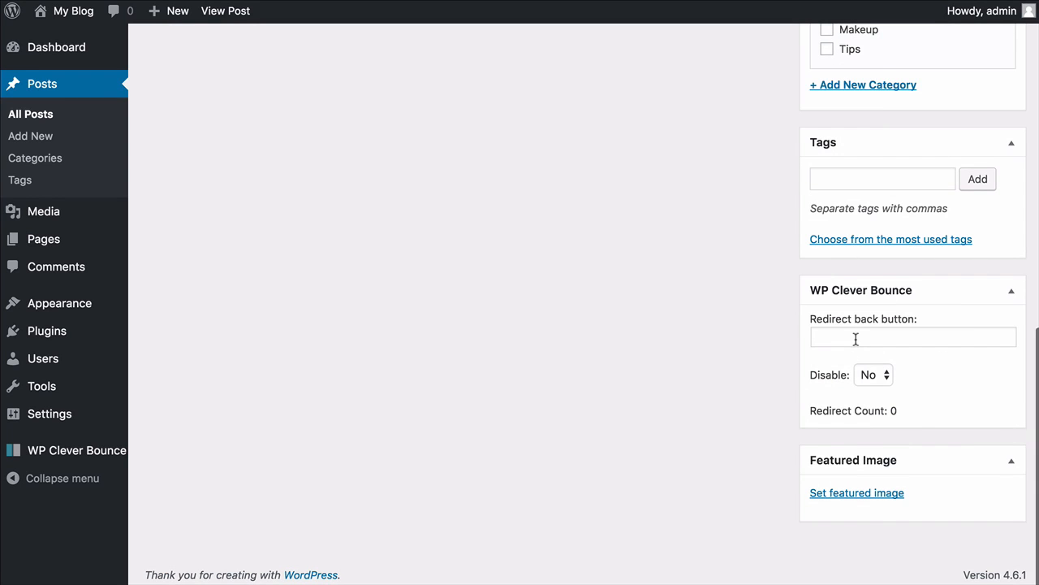
pyautogui.scroll(15, 747, 301)
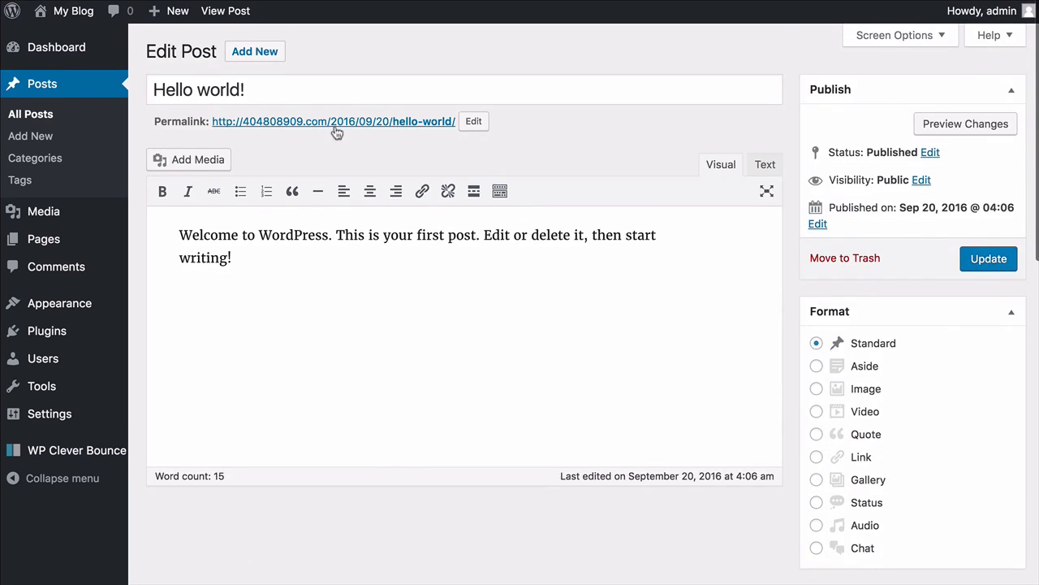
pyautogui.scroll(-10, 782, 373)
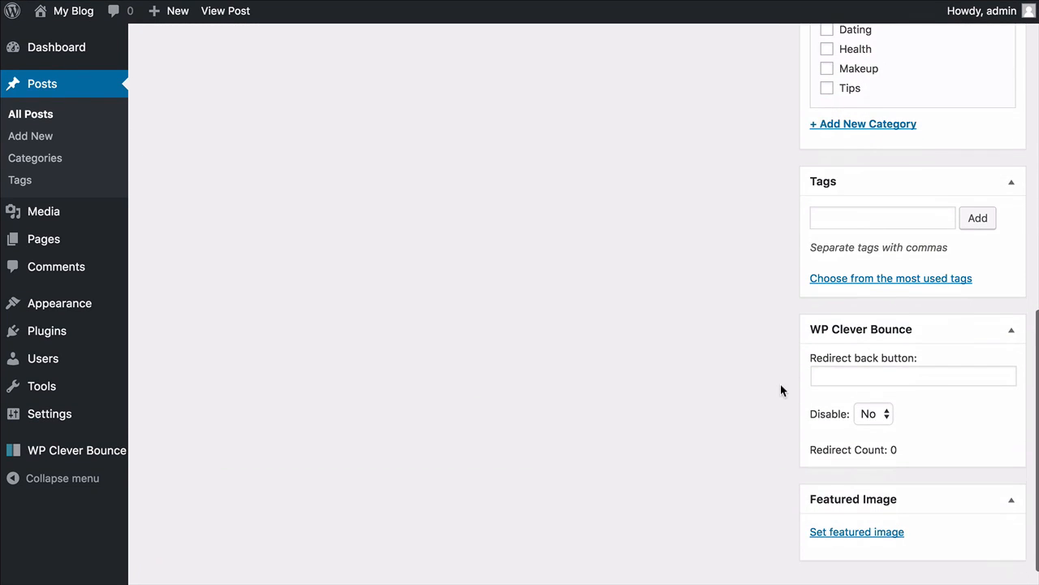
pyautogui.click(881, 378)
pyautogui.write('http://msn.com')
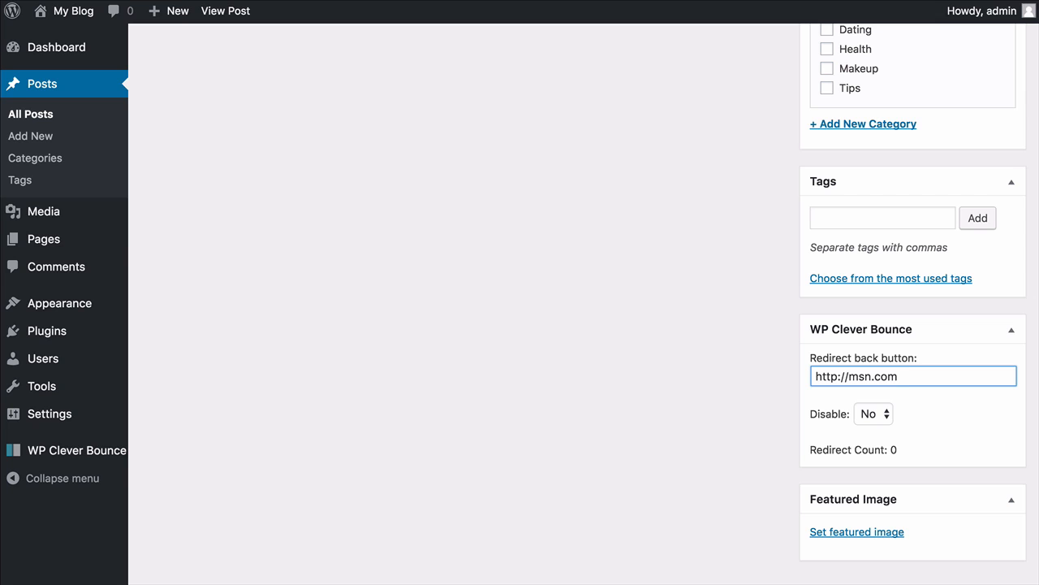
pyautogui.click(54, 239)
pyautogui.click(227, 171)
pyautogui.scroll(-4, 803, 345)
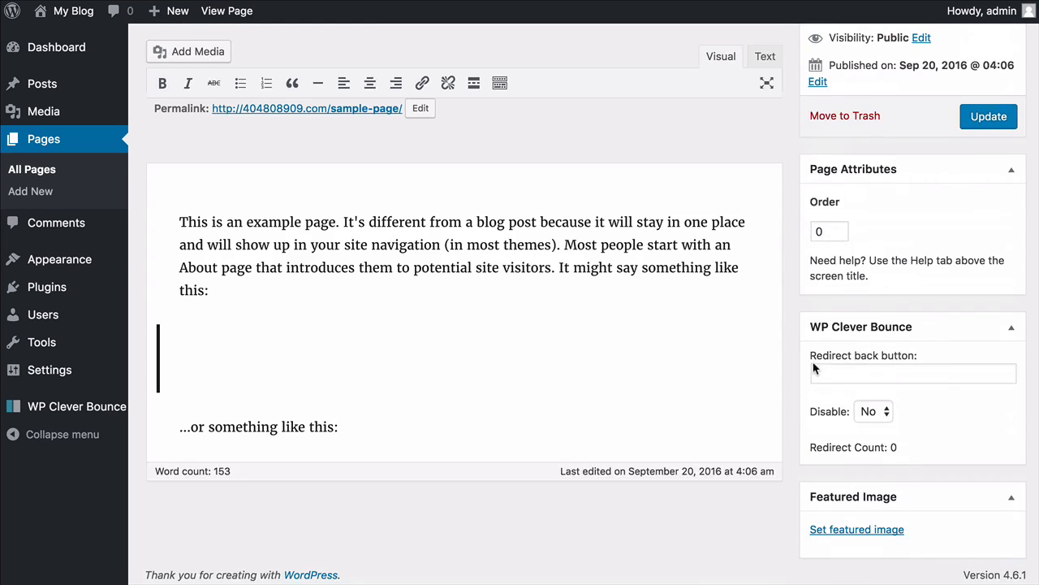
pyautogui.scroll(-3, 769, 437)
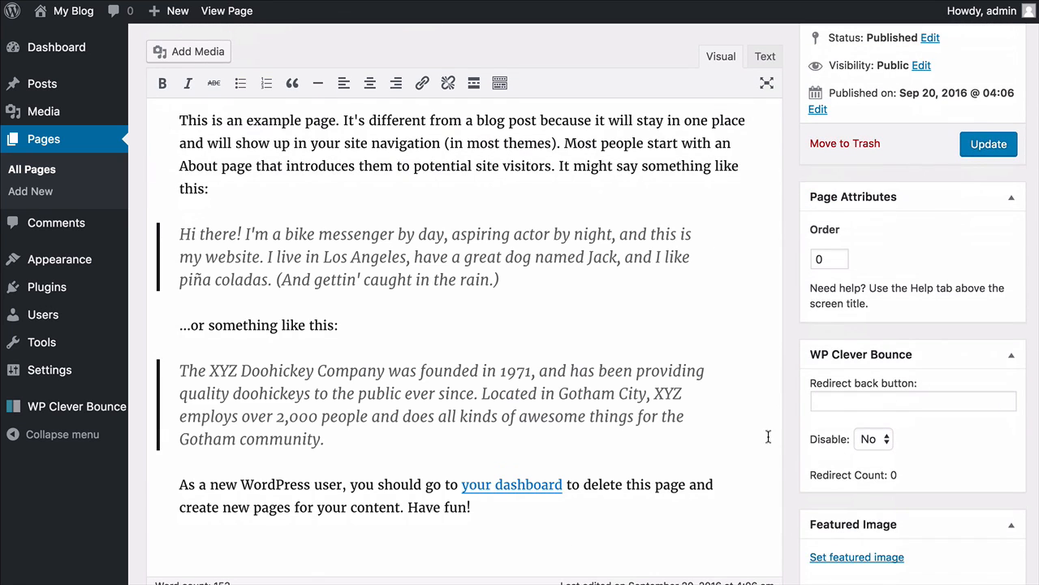
pyautogui.click(877, 406)
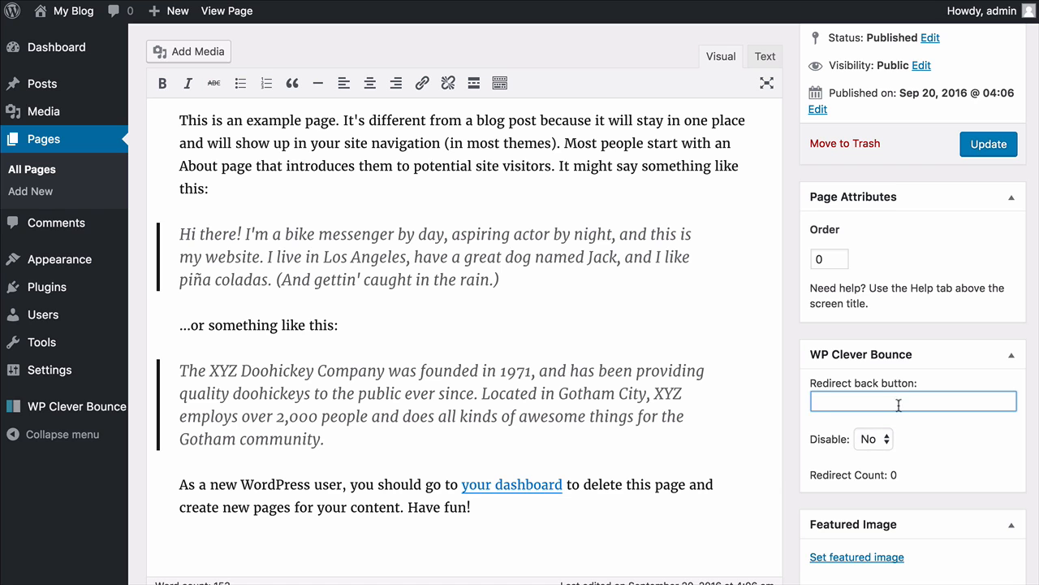
pyautogui.write('http://yahoo.com')
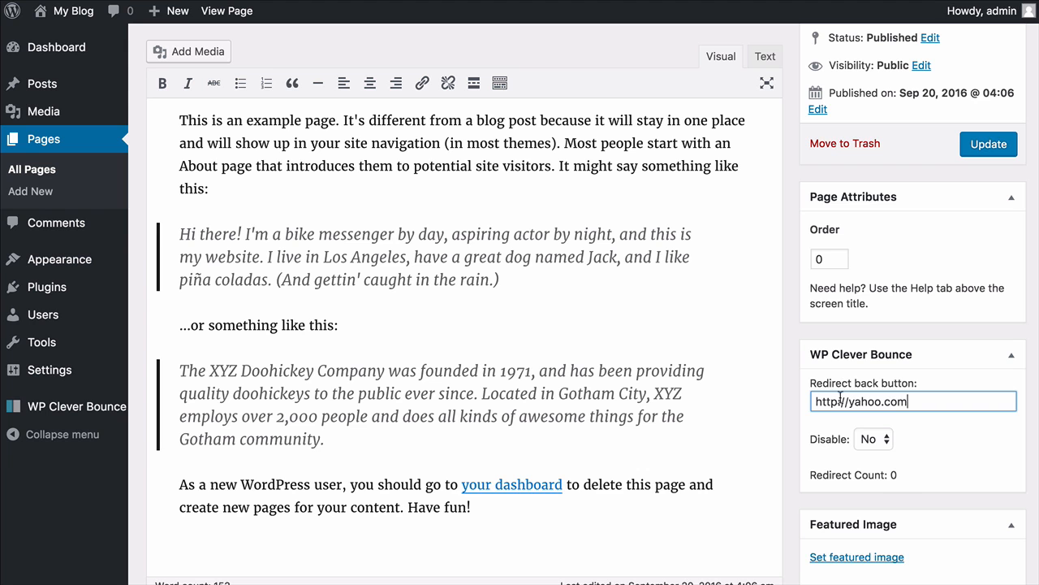
# Return to the WP Clever Bounce settings and open the form for adding an additional site to inspect its URL fields
pyautogui.click(96, 414)
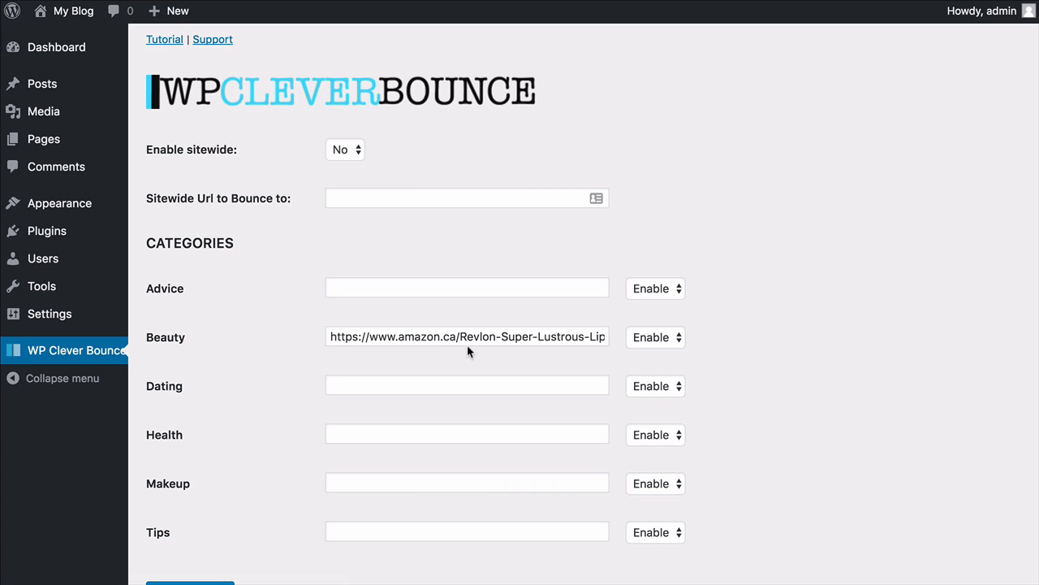
pyautogui.scroll(-5, 739, 327)
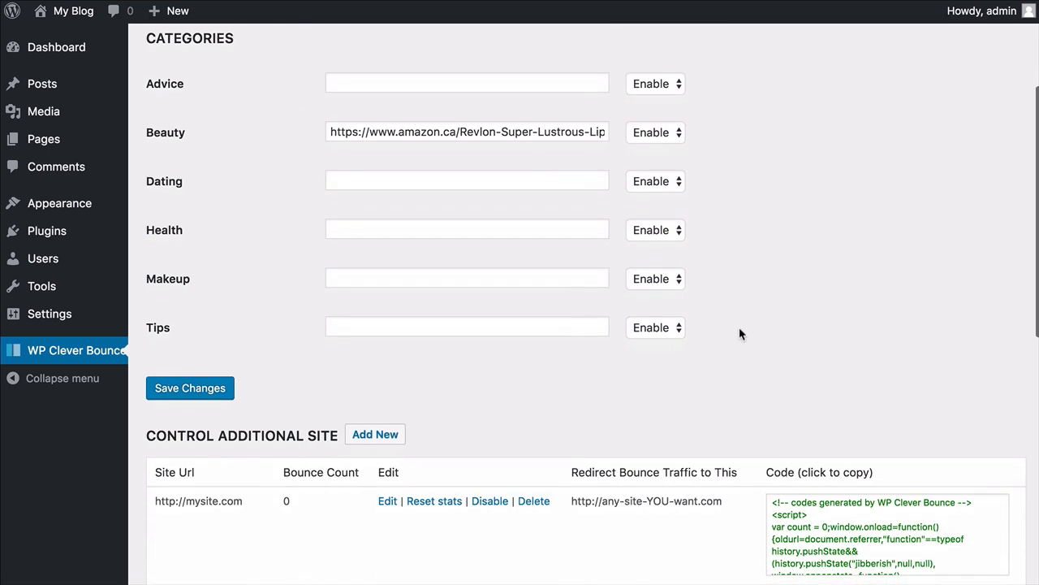
pyautogui.scroll(-1, 739, 326)
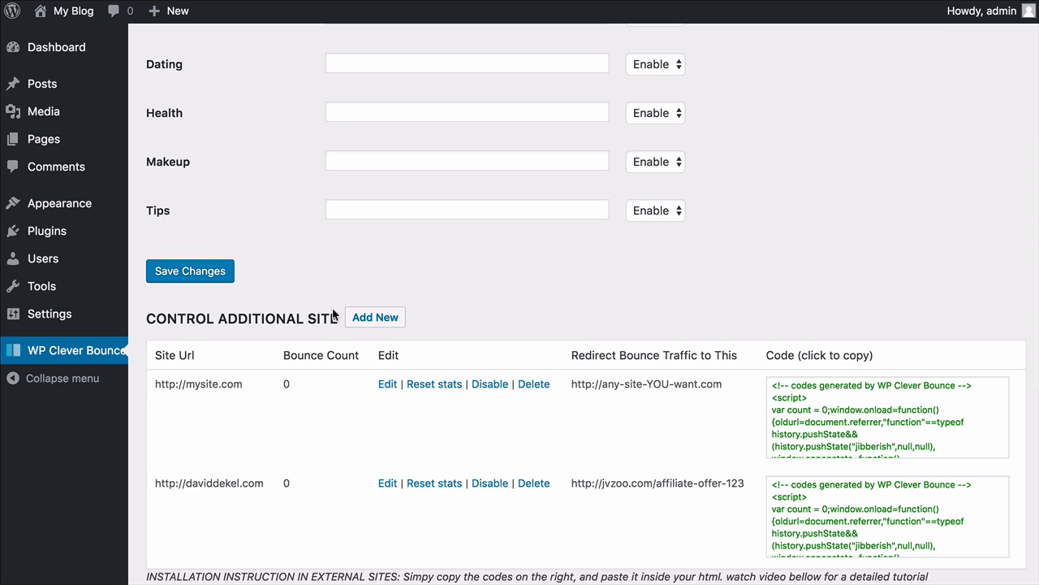
pyautogui.click(364, 319)
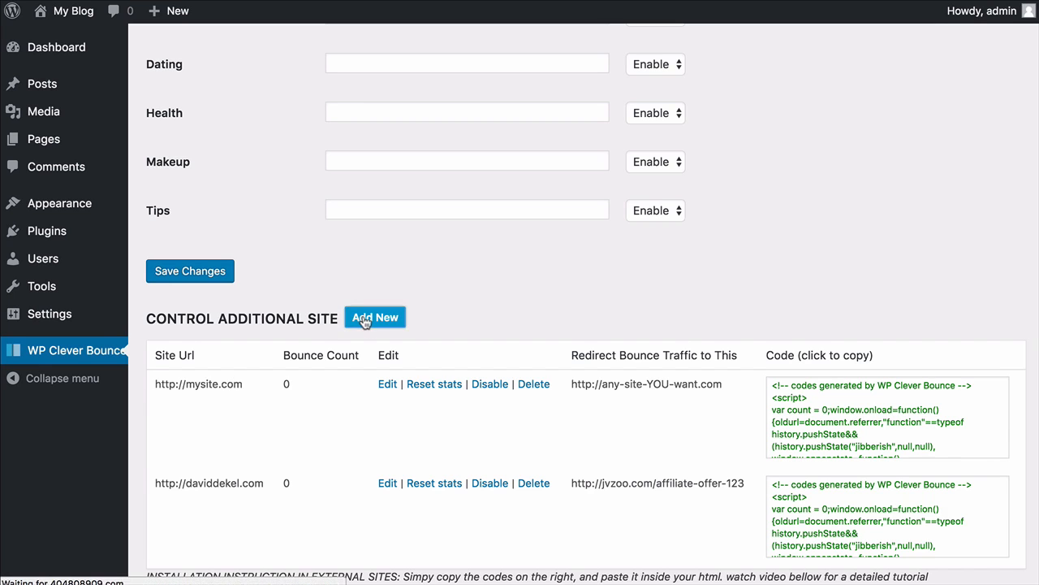
pyautogui.click(378, 99)
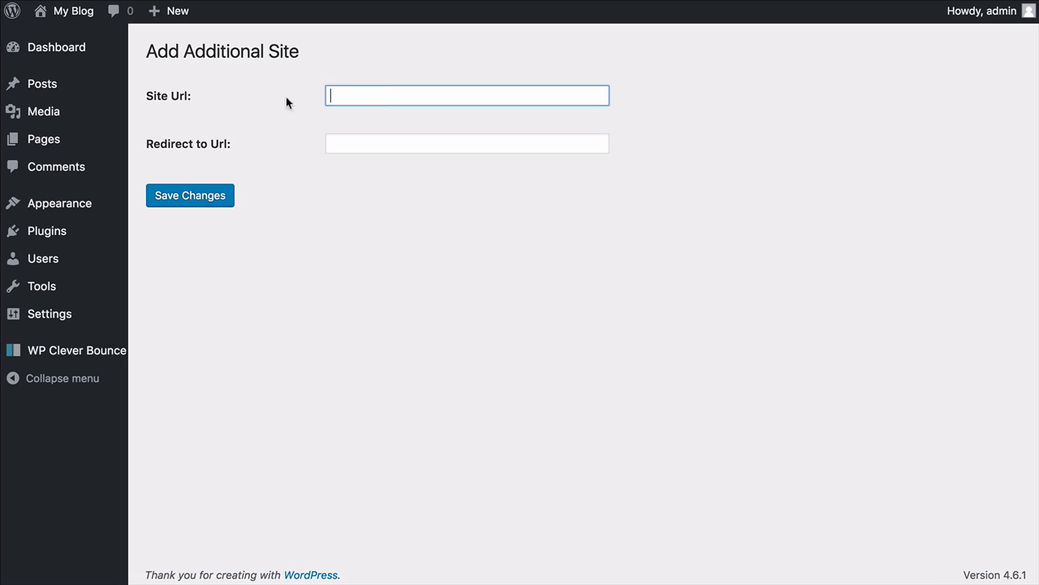
pyautogui.click(355, 143)
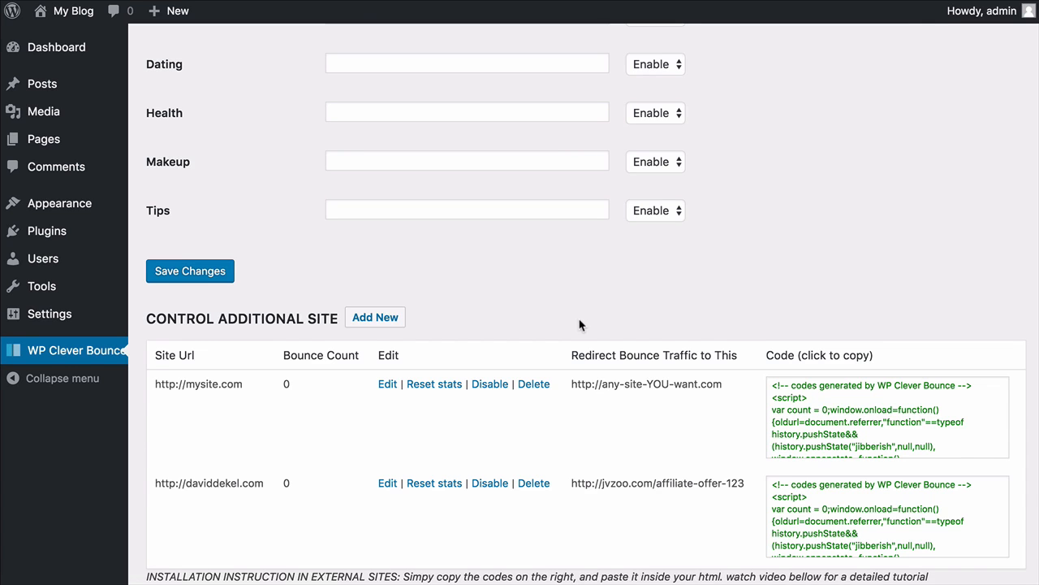
# Copy the Beauty category's Amazon link into the sitewide bounce URL
pyautogui.scroll(5, 579, 325)
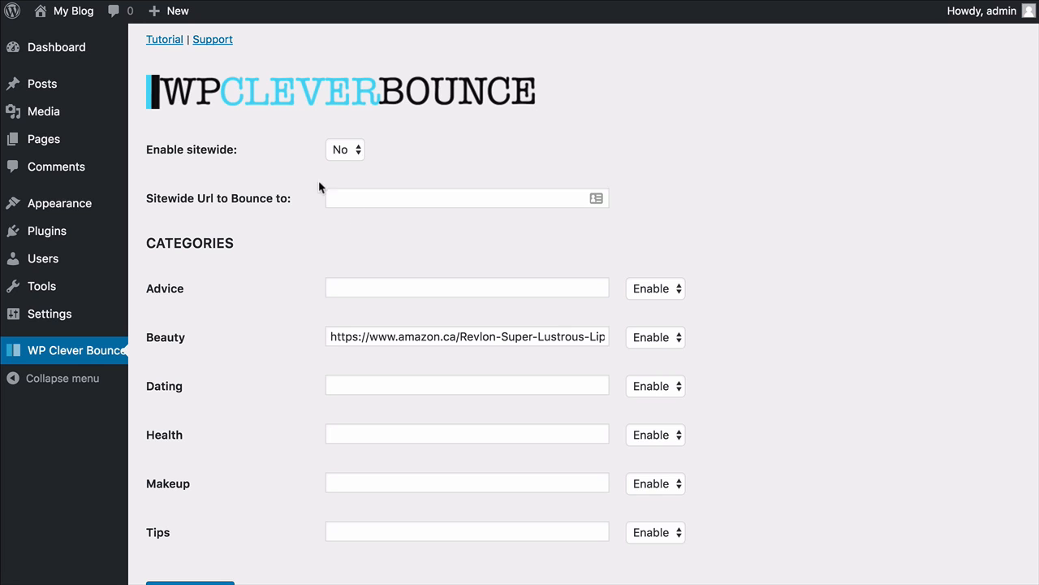
pyautogui.scroll(-4, 473, 317)
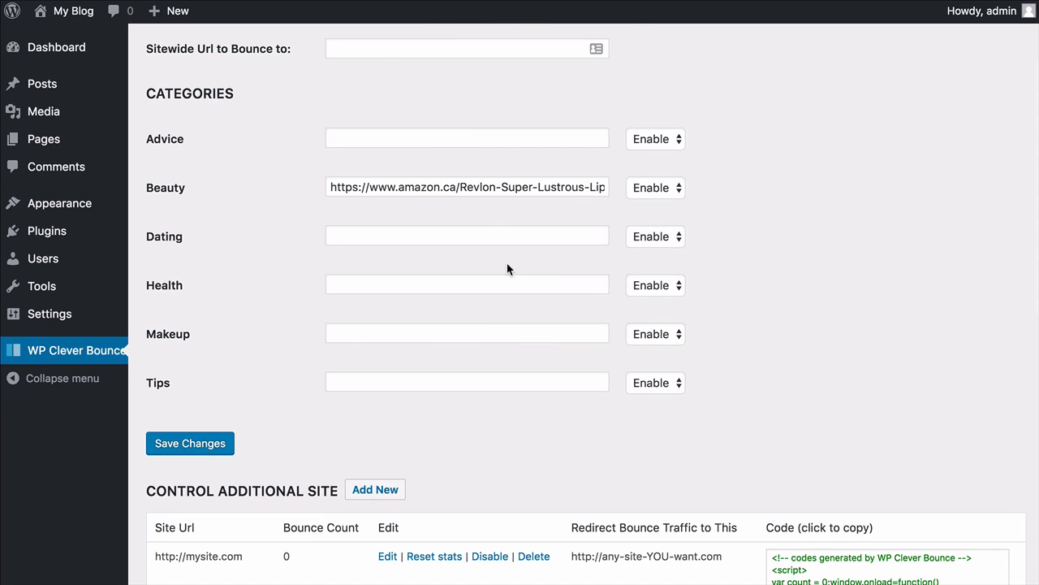
pyautogui.scroll(4, 507, 264)
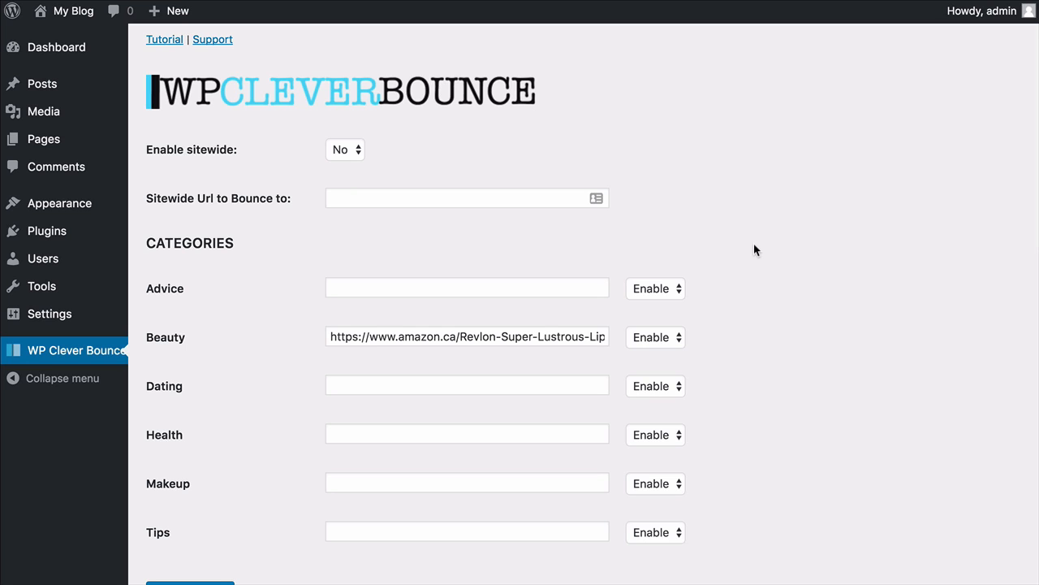
pyautogui.tripleClick(401, 333)
pyautogui.press('super+c')
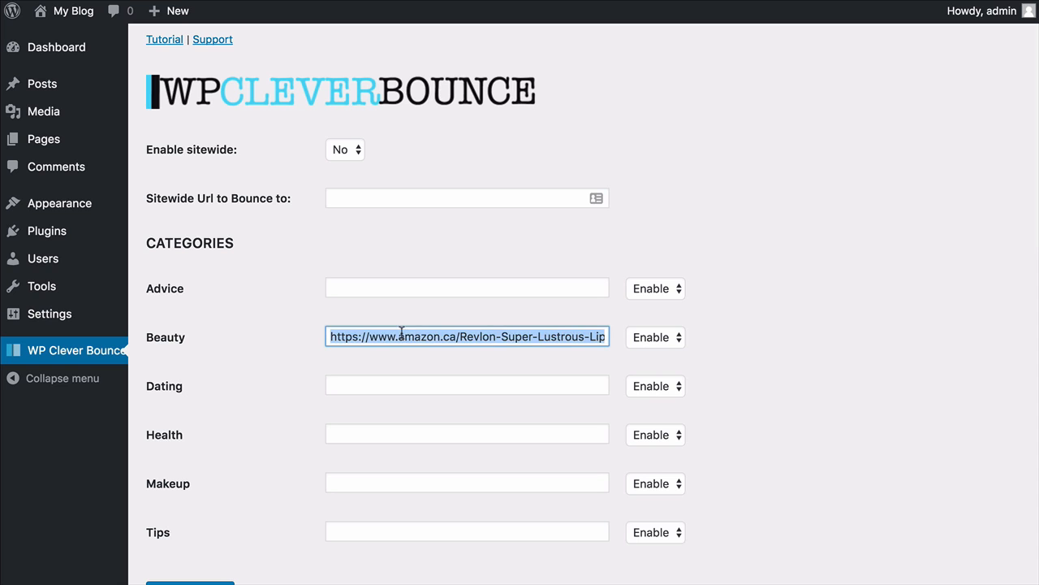
pyautogui.click(394, 198)
pyautogui.press('super+v')
# Set the sitewide bounce option to Yes and save the settings
pyautogui.click(347, 149)
pyautogui.click(348, 150)
pyautogui.click(347, 149)
pyautogui.click(343, 133)
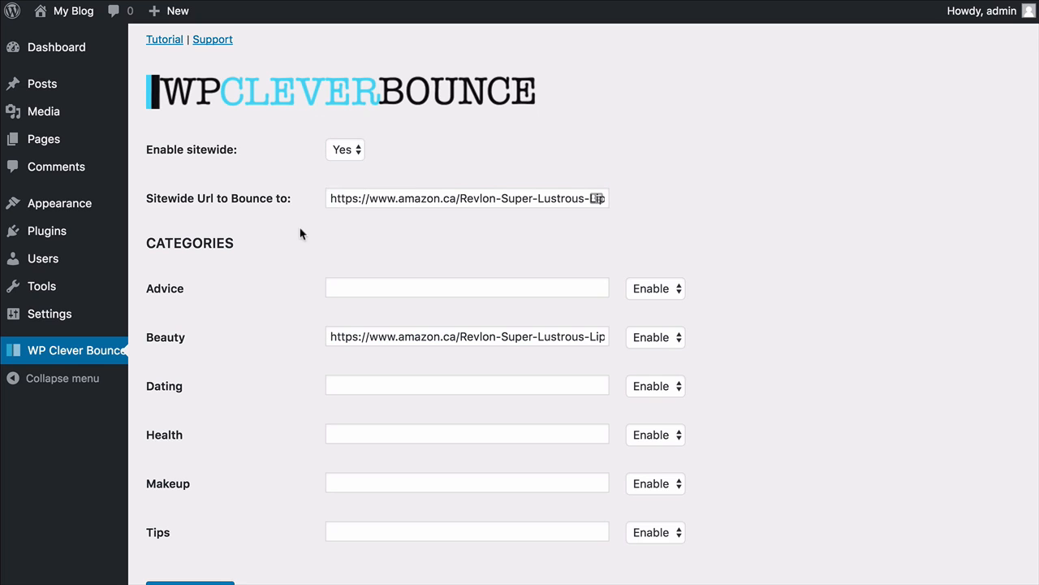
pyautogui.scroll(-1, 210, 454)
pyautogui.click(195, 559)
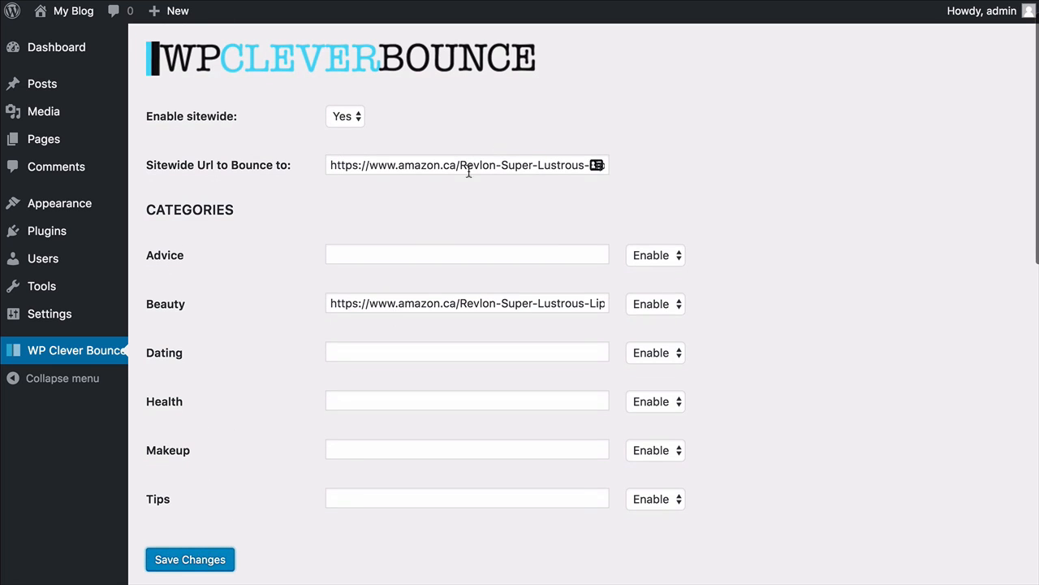
# Open the published "Hello world!" post from the posts list
pyautogui.moveTo(67, 93)
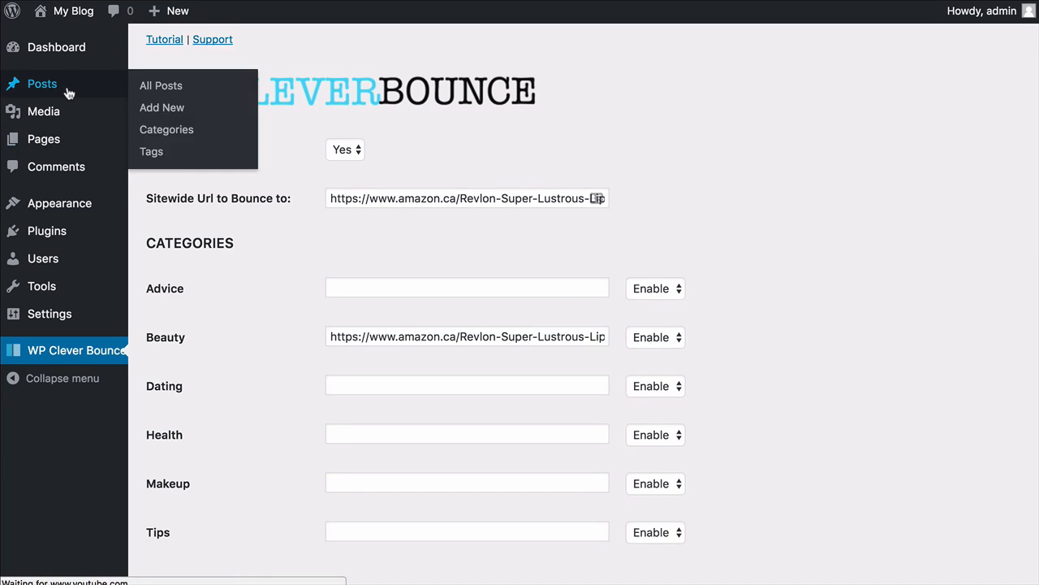
pyautogui.click(68, 93)
pyautogui.click(319, 187)
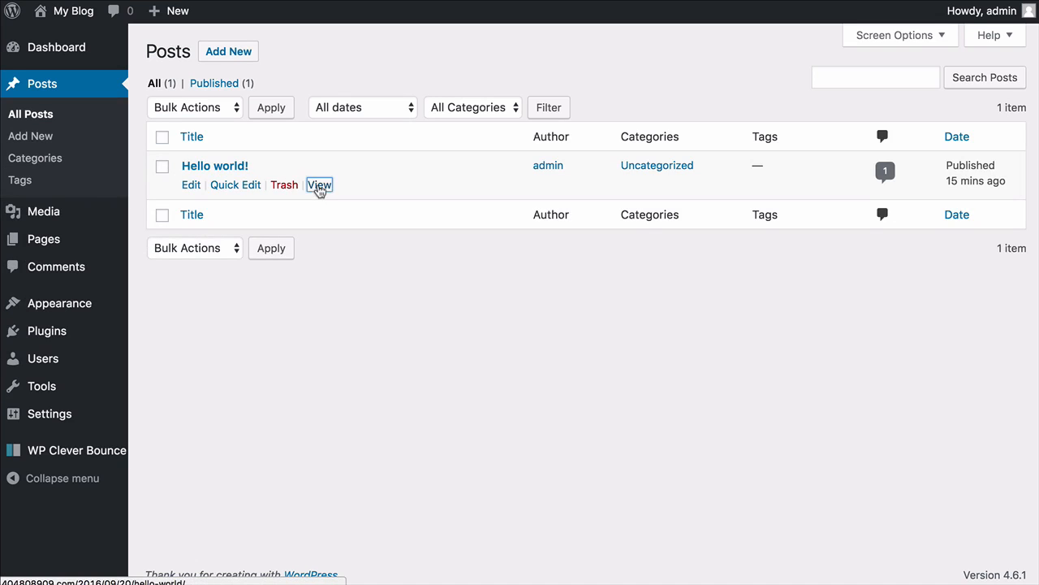